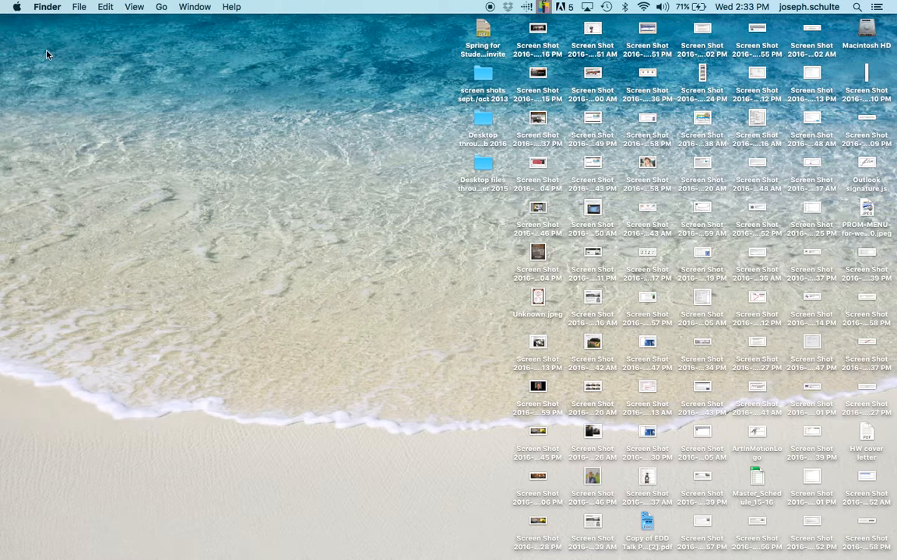
Switch to QuickTime Player and return to the Finder desktop
click(44, 8)
mouse_move(79, 6)
click(257, 88)
click(255, 545)
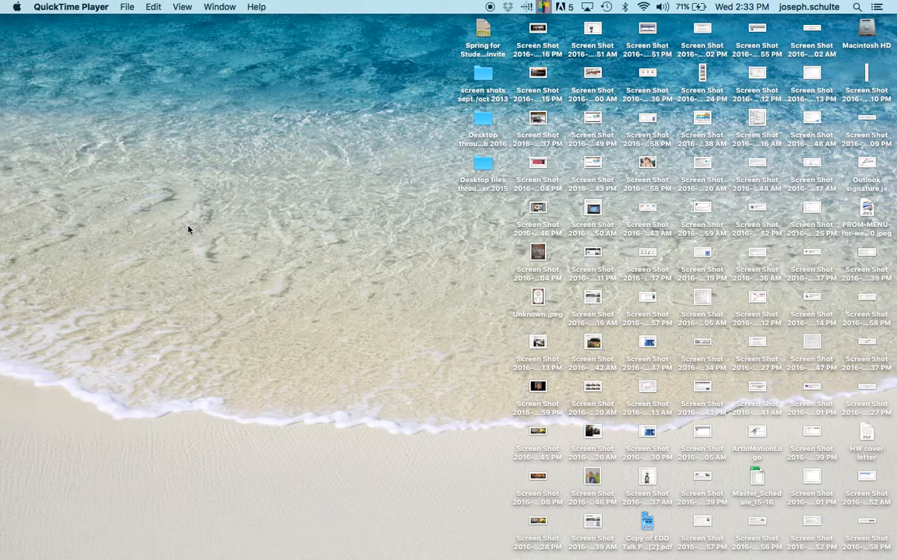
click(134, 128)
Open a new Finder window and move it slightly up on the desktop
click(45, 4)
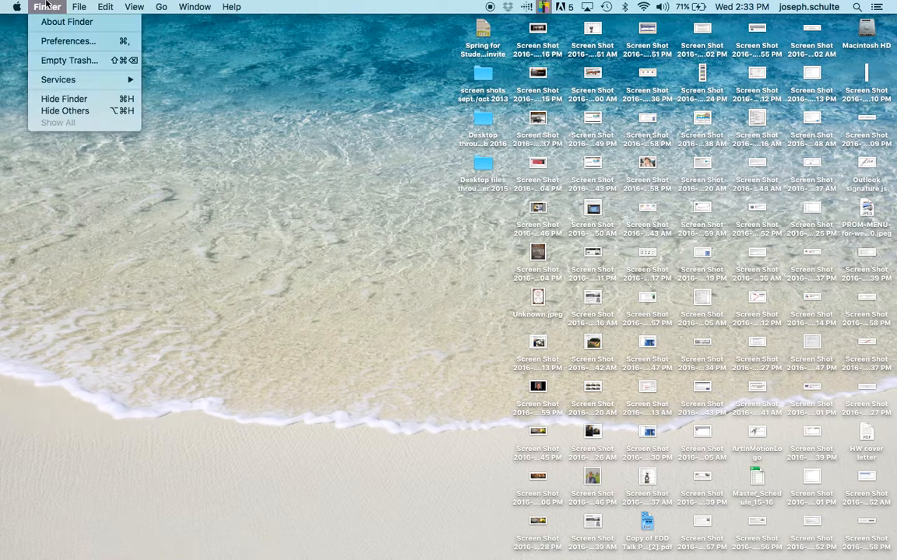
mouse_move(82, 4)
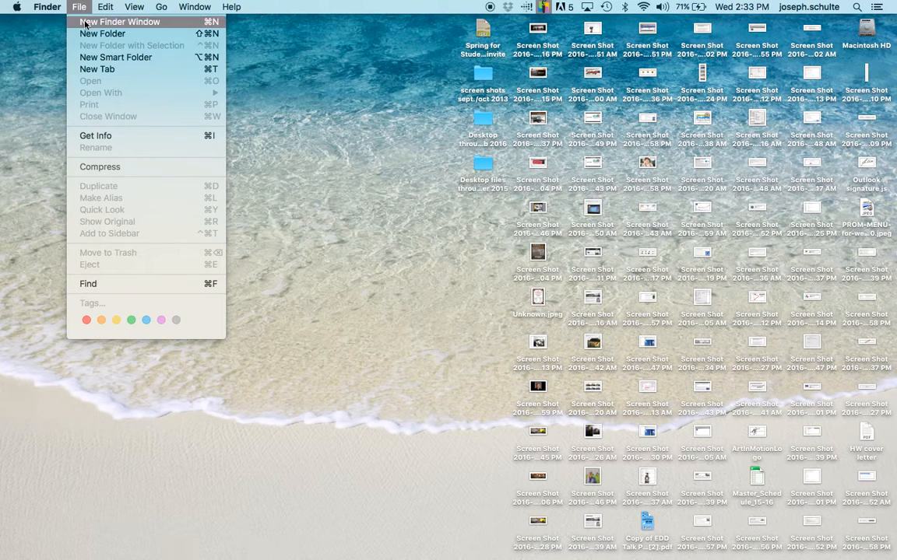
click(84, 24)
mouse_move(16, 545)
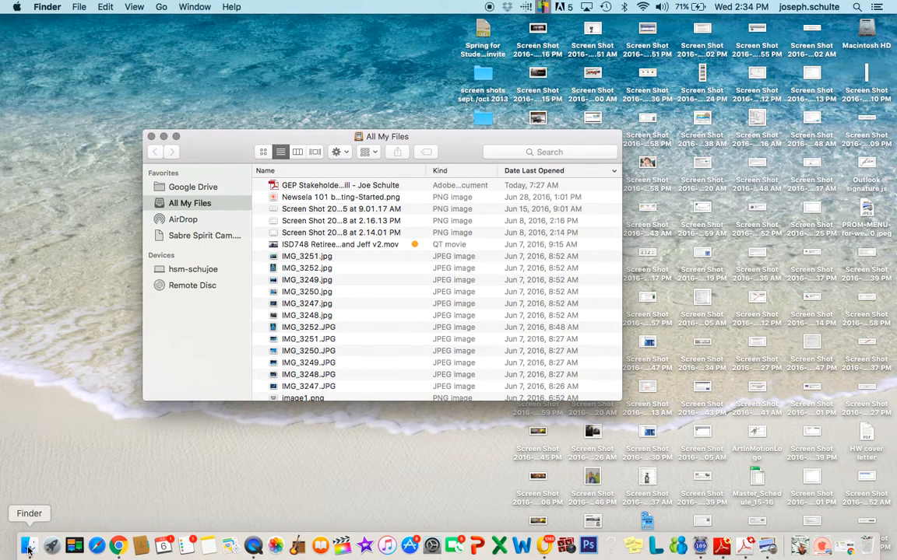
drag(214, 144, 210, 115)
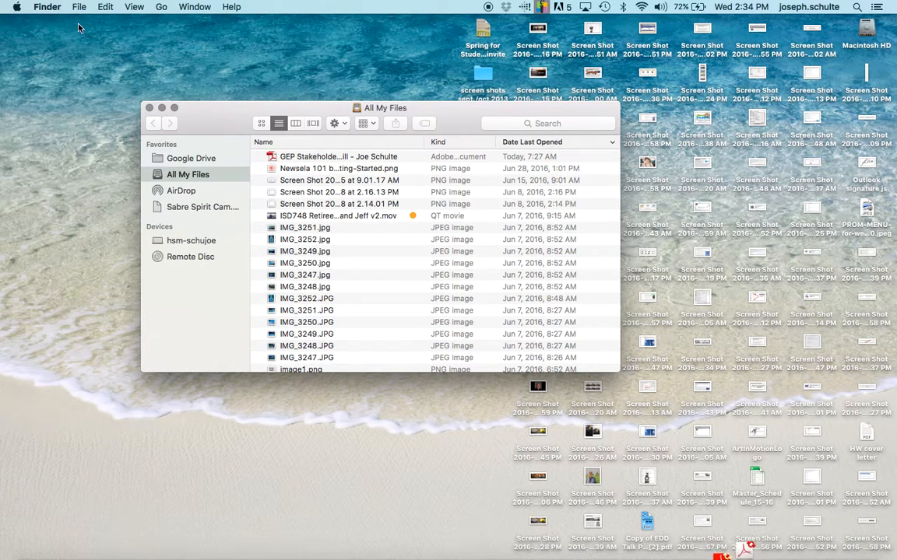
Open the Finder preferences and show the General settings
click(45, 8)
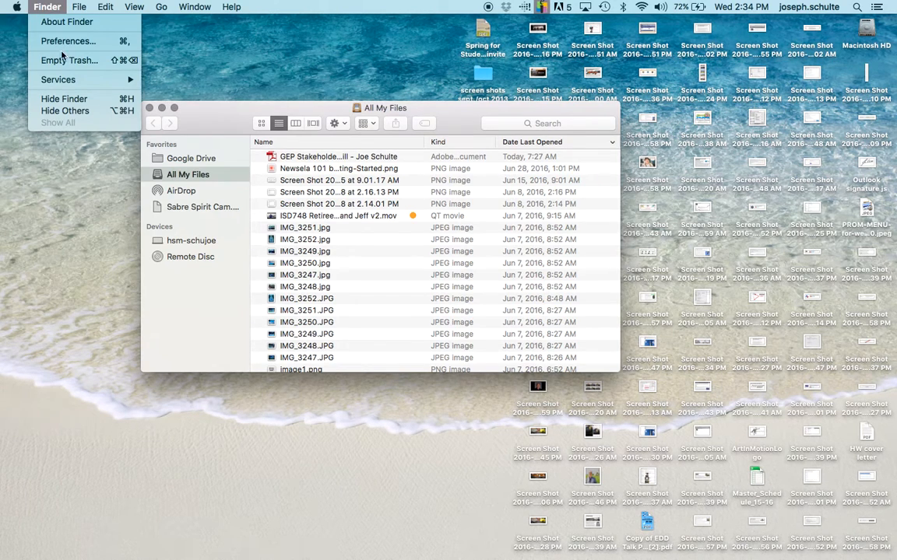
click(53, 42)
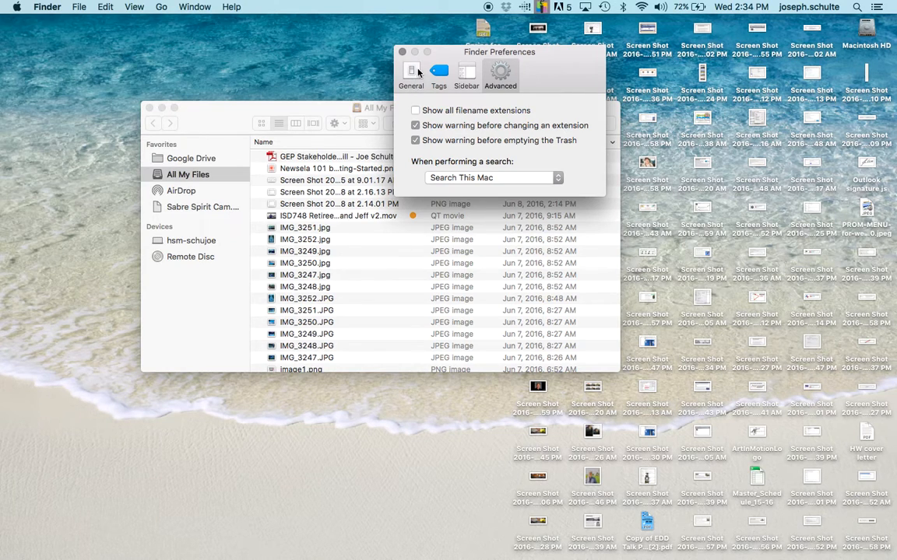
click(418, 72)
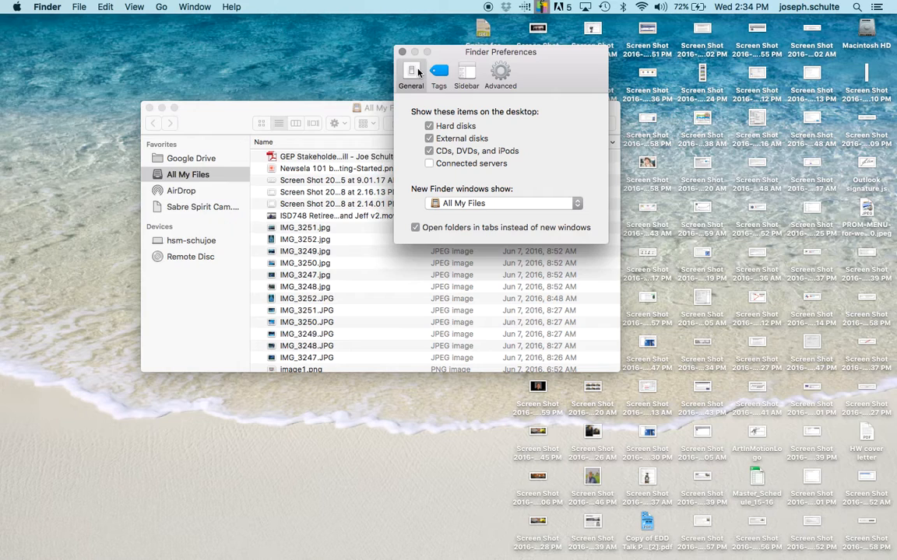
Try out hiding and showing Hard disks and External disks on the desktop, leaving both enabled
click(429, 126)
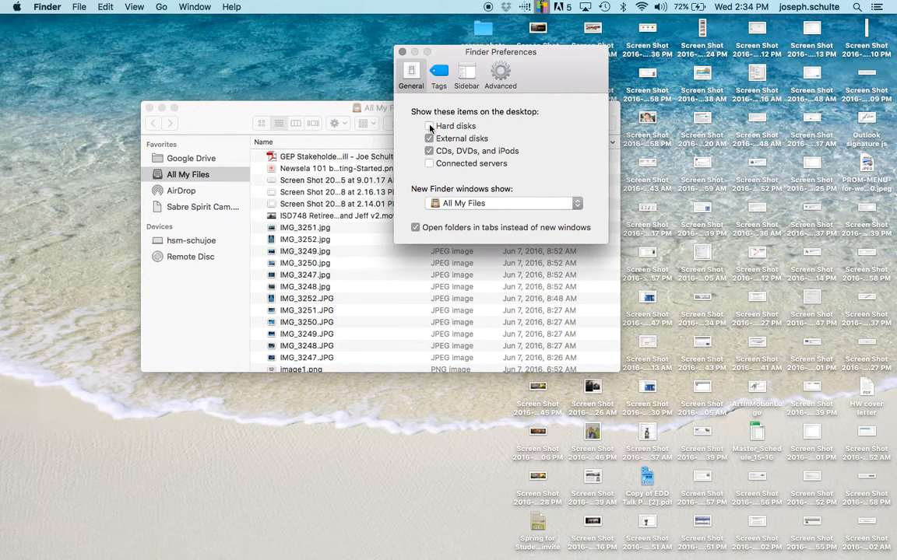
click(429, 126)
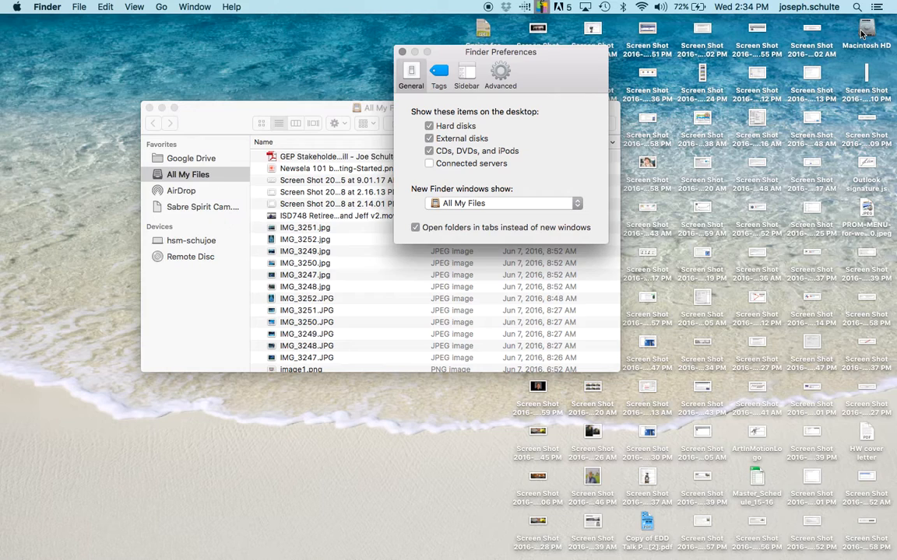
click(429, 138)
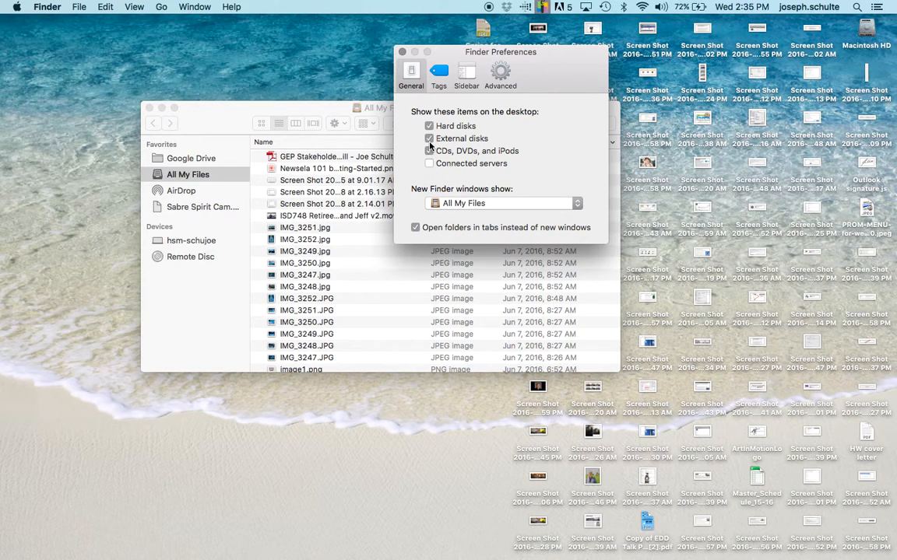
click(429, 140)
click(430, 138)
Show the Red tag in the sidebar through the Tags preferences, with the preferences window moved beside the Finder window
click(438, 74)
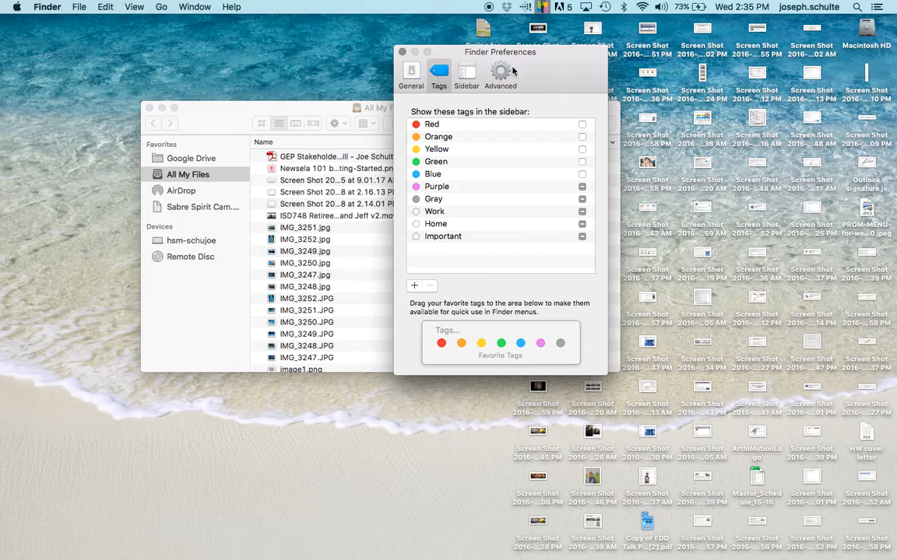
drag(523, 69, 730, 107)
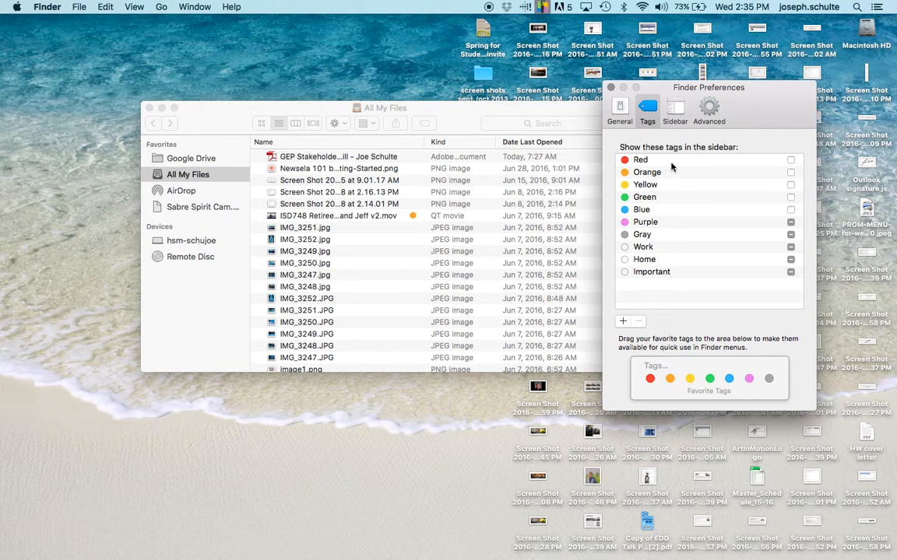
click(790, 160)
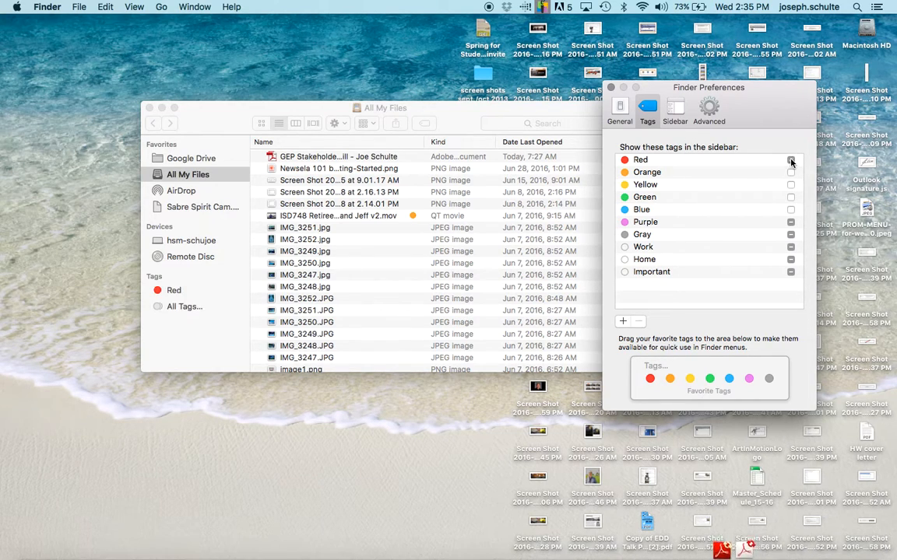
Add the Red tag to the ISD748 Retirees Class of 2016 movie and display the files tagged Red
click(272, 199)
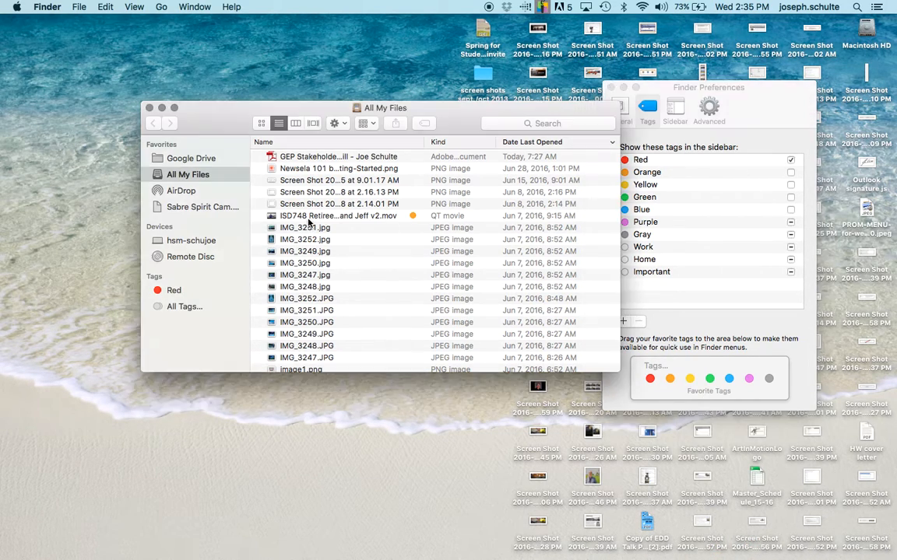
click(317, 218)
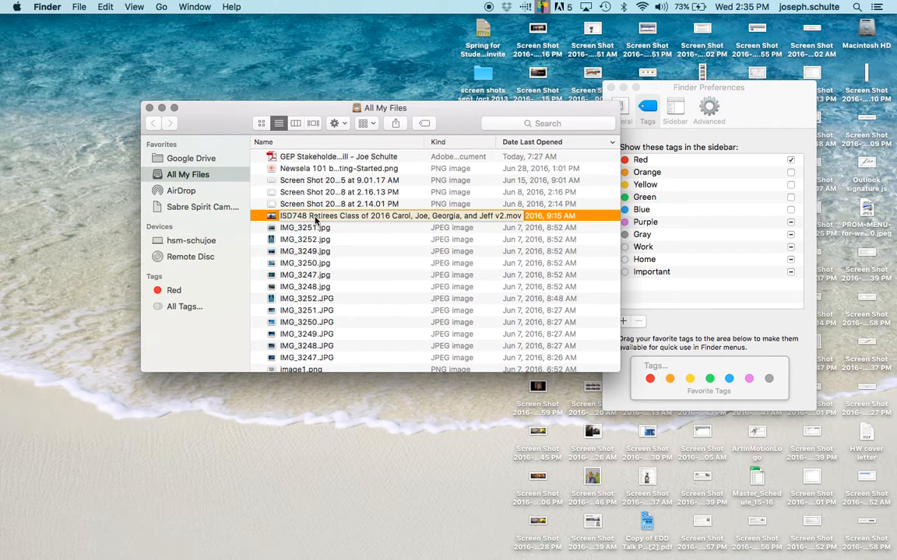
drag(272, 218, 163, 288)
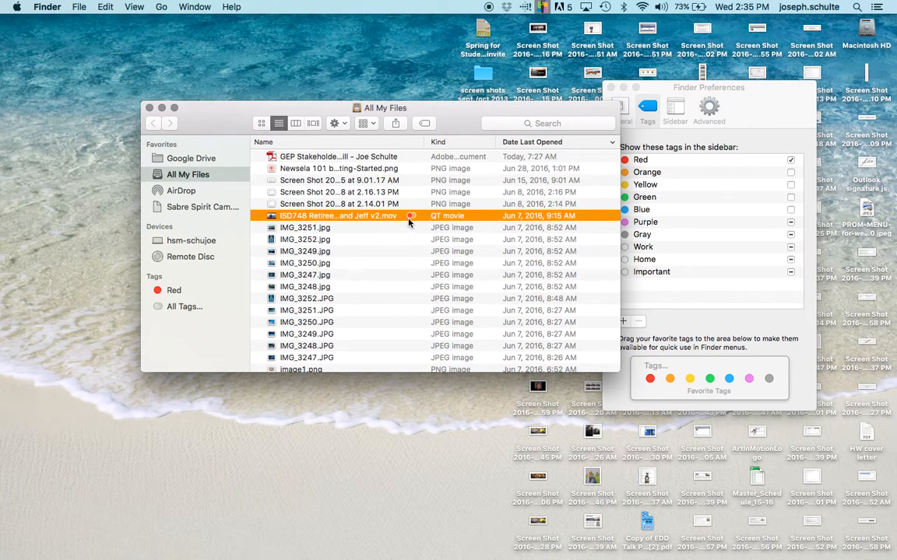
click(166, 291)
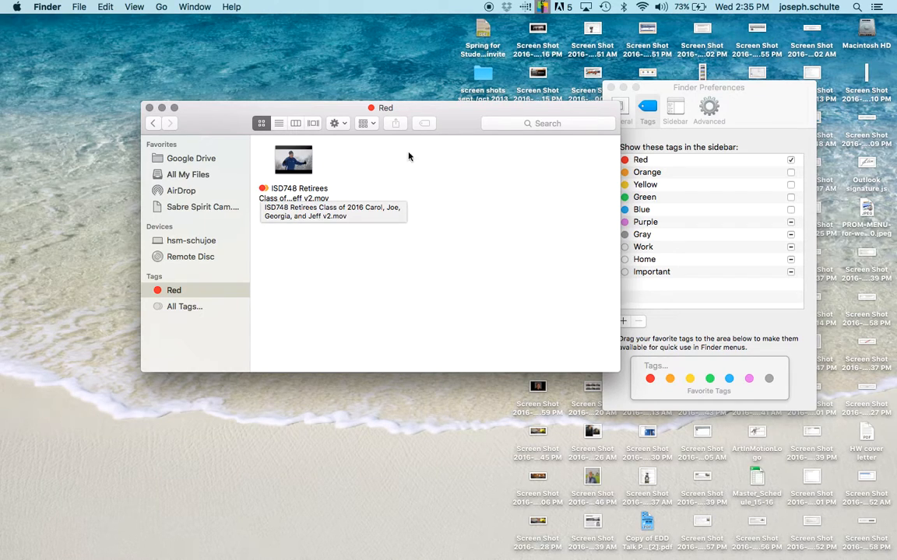
click(545, 124)
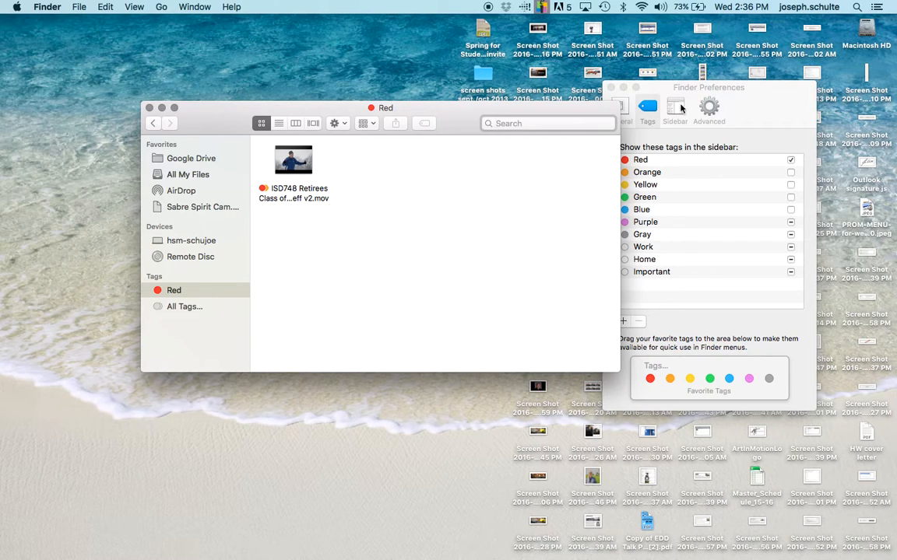
Set the Sidebar preferences to show Desktop, Documents, Downloads, Movies, Music, Pictures and Hard disks
click(614, 93)
click(675, 114)
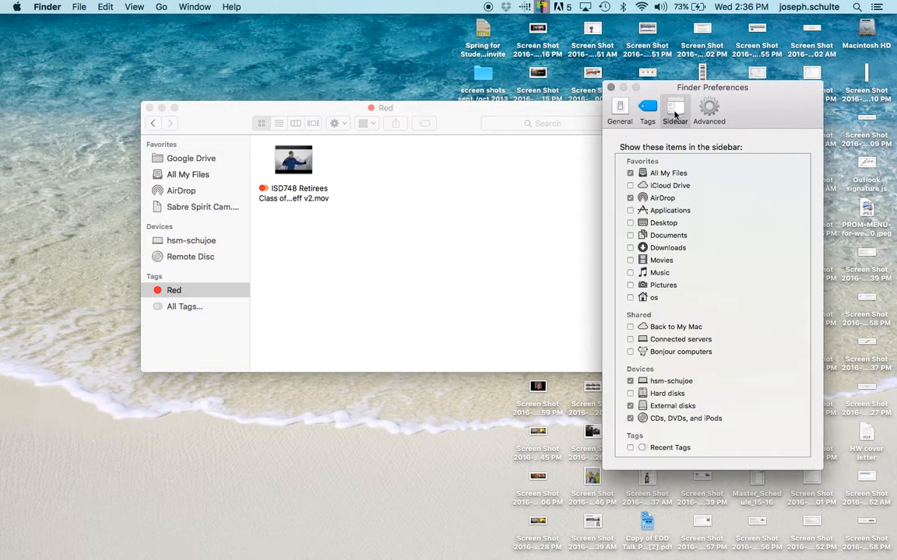
click(630, 223)
click(630, 235)
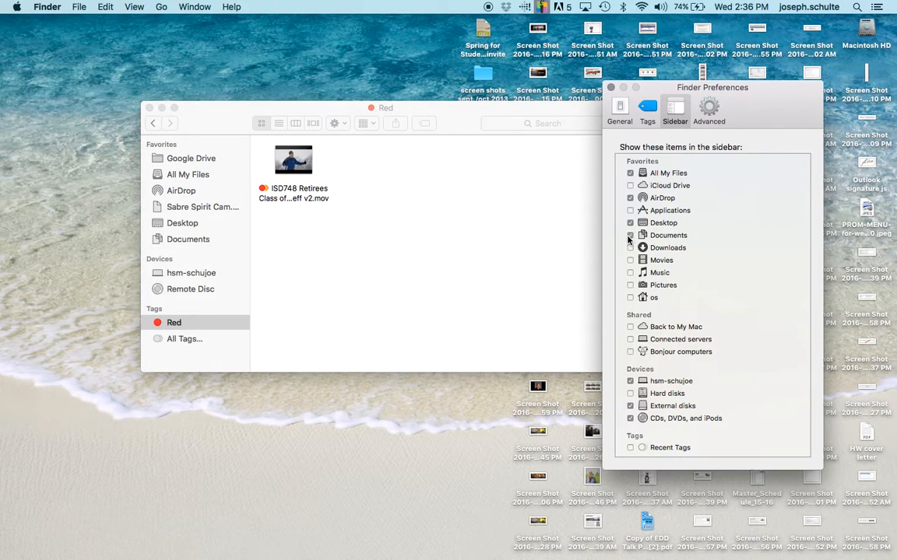
click(631, 247)
click(631, 260)
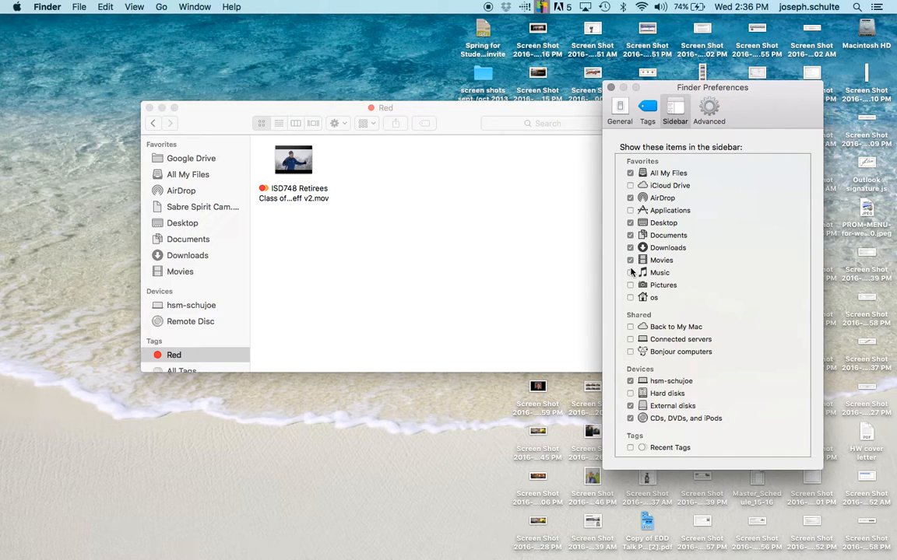
click(631, 272)
click(631, 286)
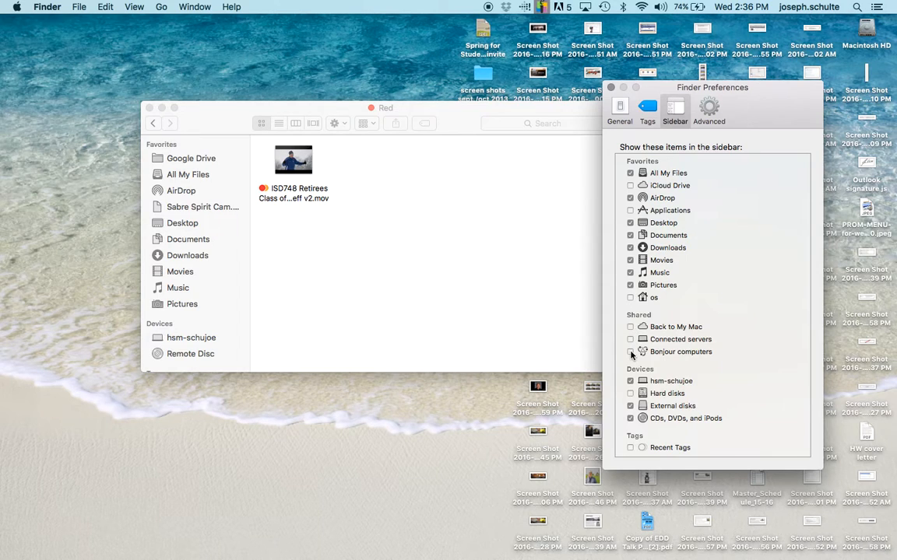
click(631, 394)
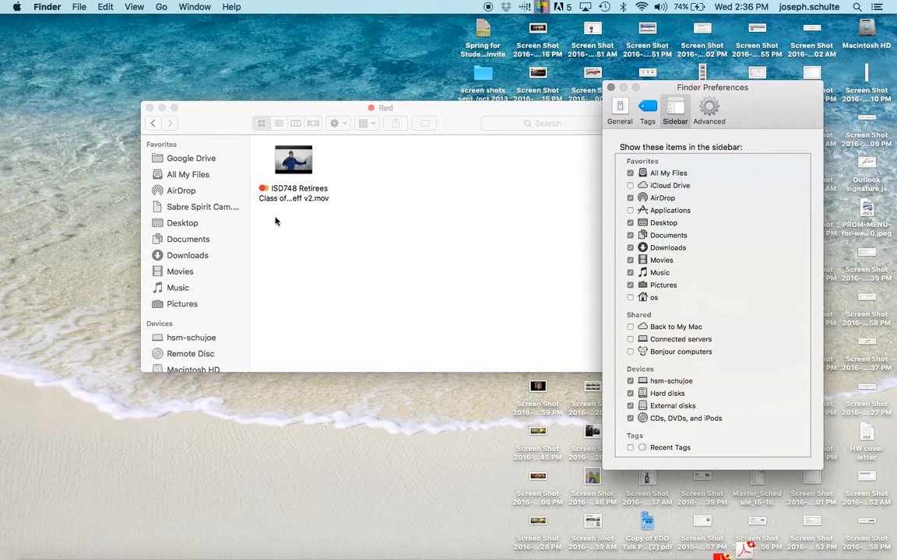
scroll(224, 248, down, 3)
scroll(224, 248, up, 3)
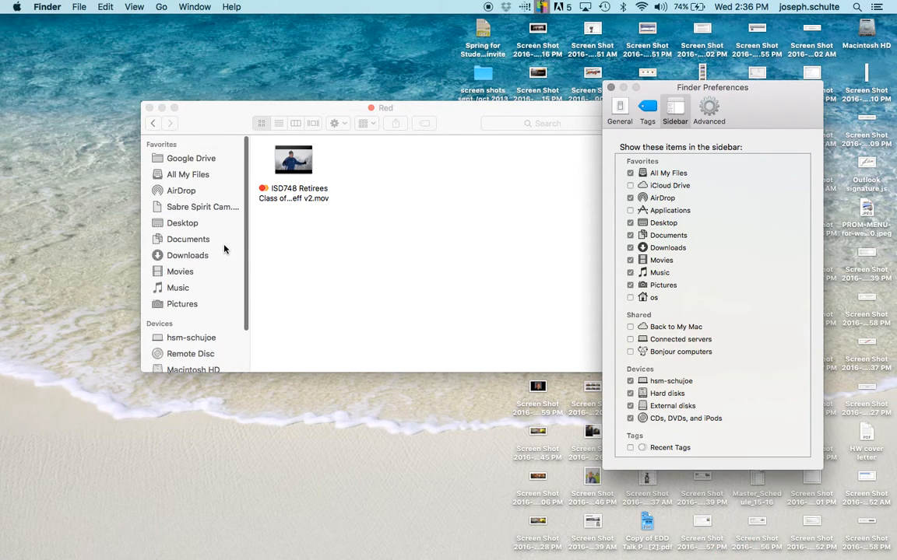
Add the Art in Motion Didactics folder from Documents to the sidebar favorites, directly below Documents
drag(208, 124, 197, 111)
click(142, 110)
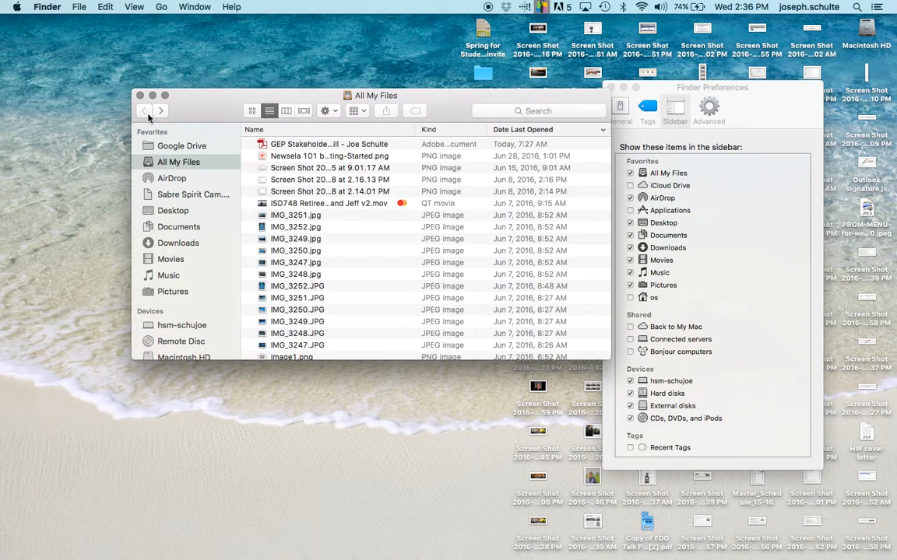
click(177, 226)
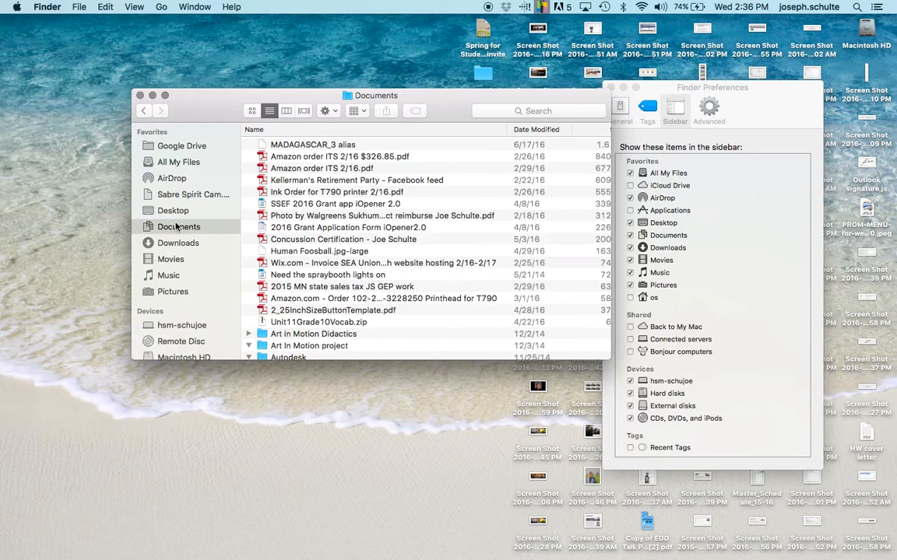
scroll(281, 230, down, 5)
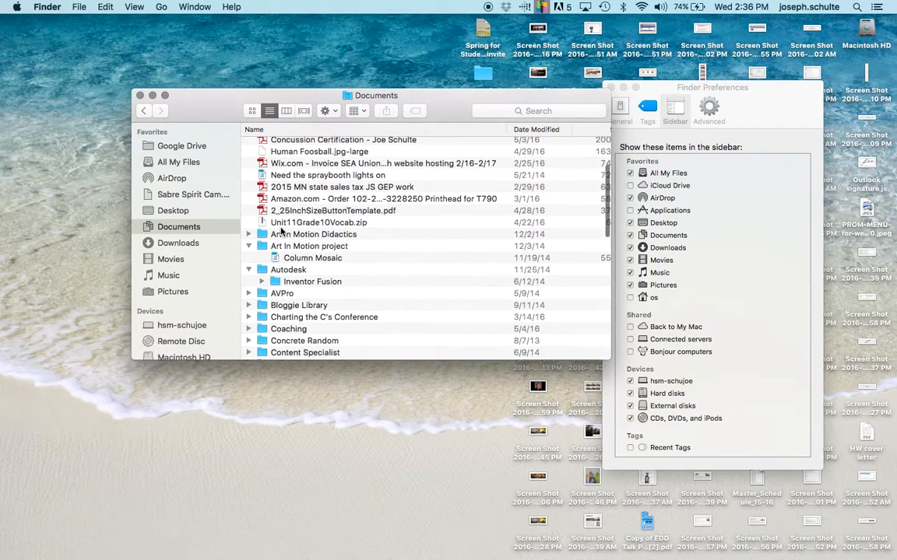
drag(292, 226, 179, 241)
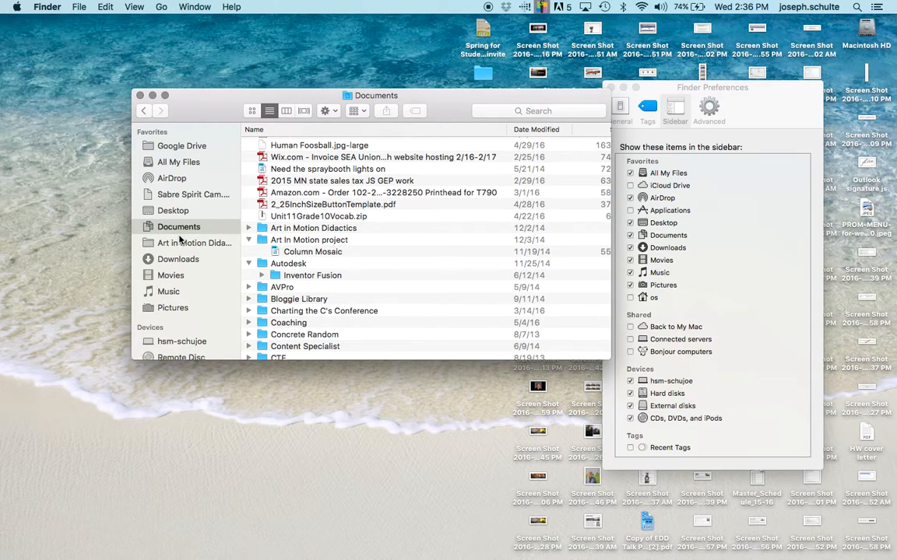
Widen the sidebar to fit the full folder names and open Art in Motion Didactics from it
drag(241, 143, 305, 143)
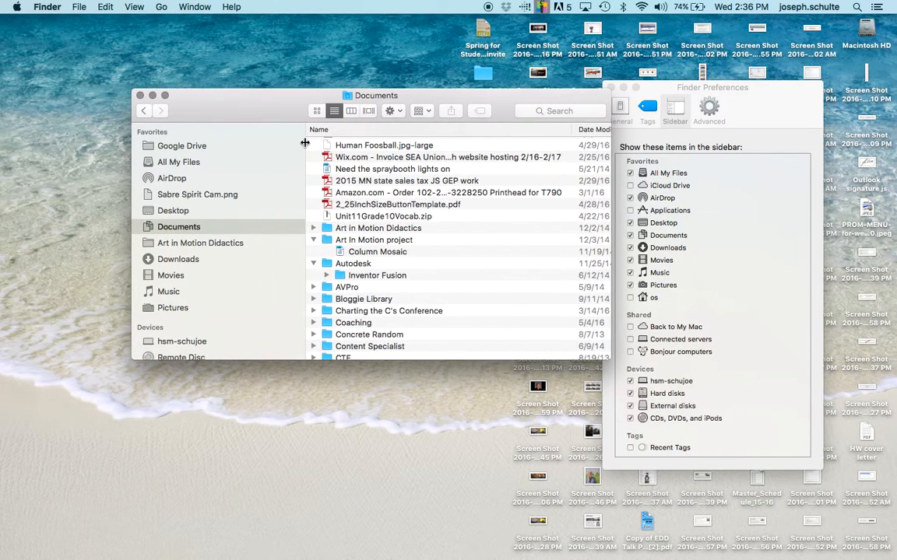
click(168, 243)
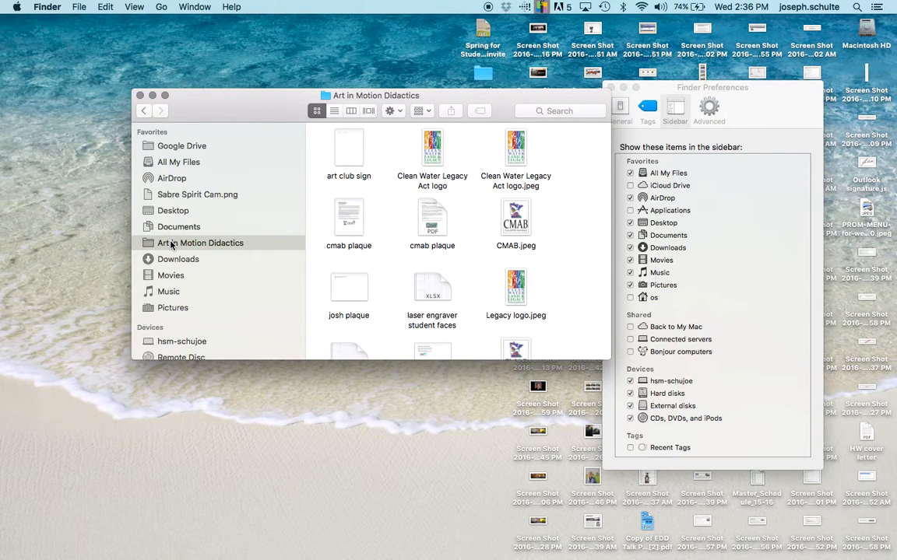
Review the Advanced Finder preferences and close the preferences window
click(708, 107)
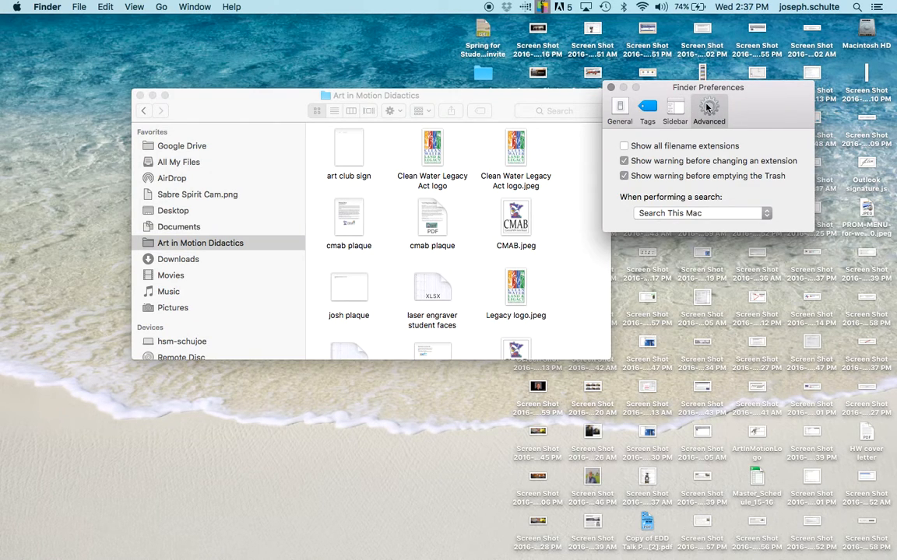
click(624, 176)
drag(622, 88, 375, 67)
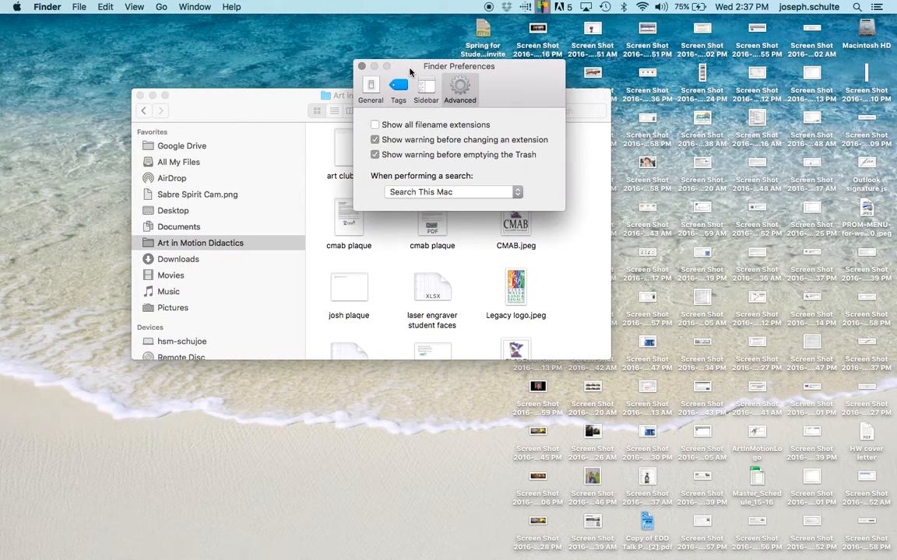
click(362, 67)
Show the tab bar, path bar and status bar in the Art in Motion Didactics window
drag(270, 116, 246, 84)
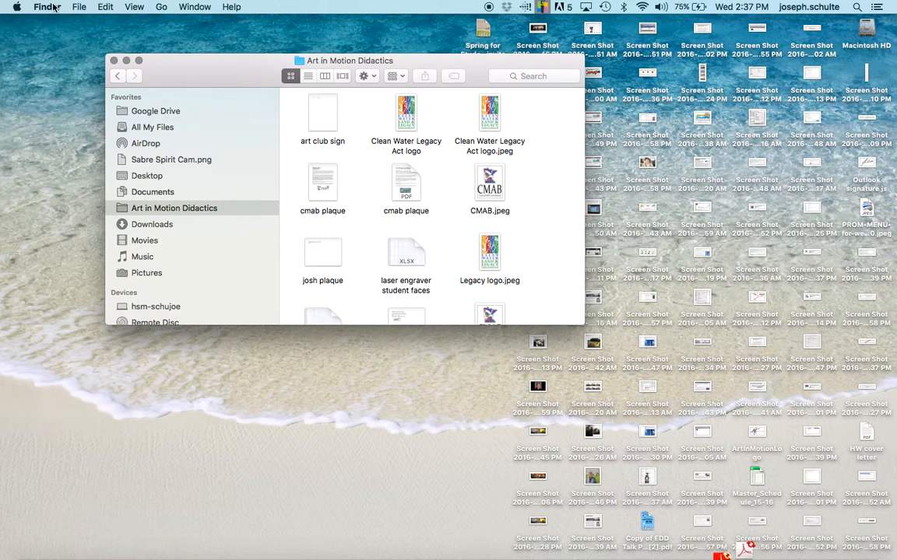
click(139, 7)
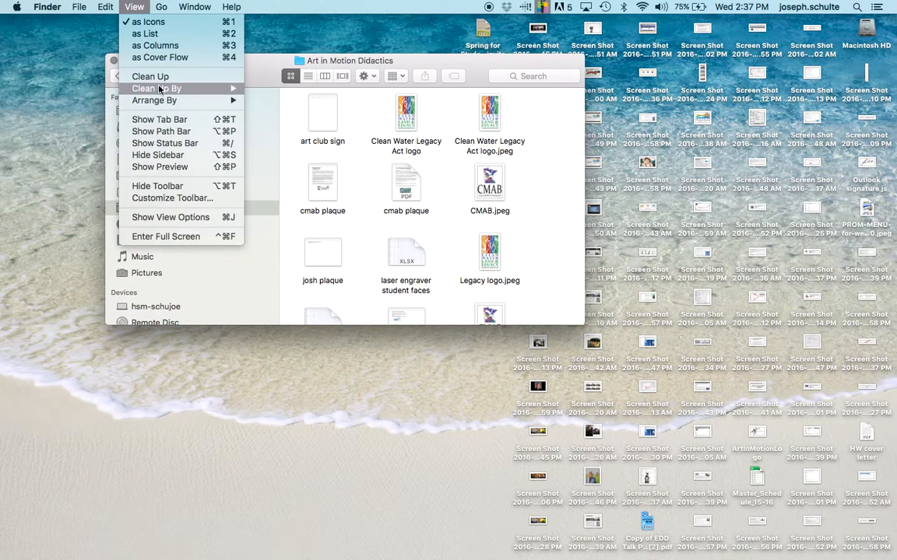
click(162, 127)
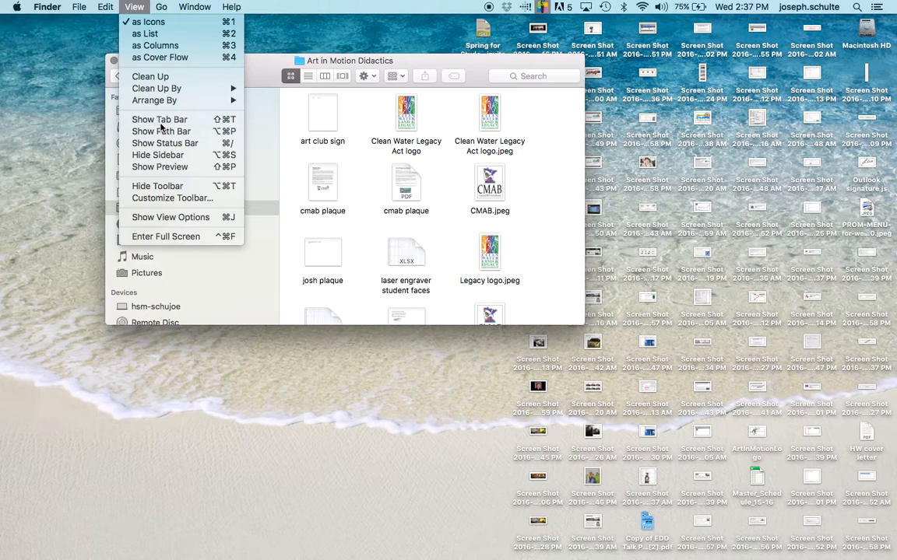
click(123, 9)
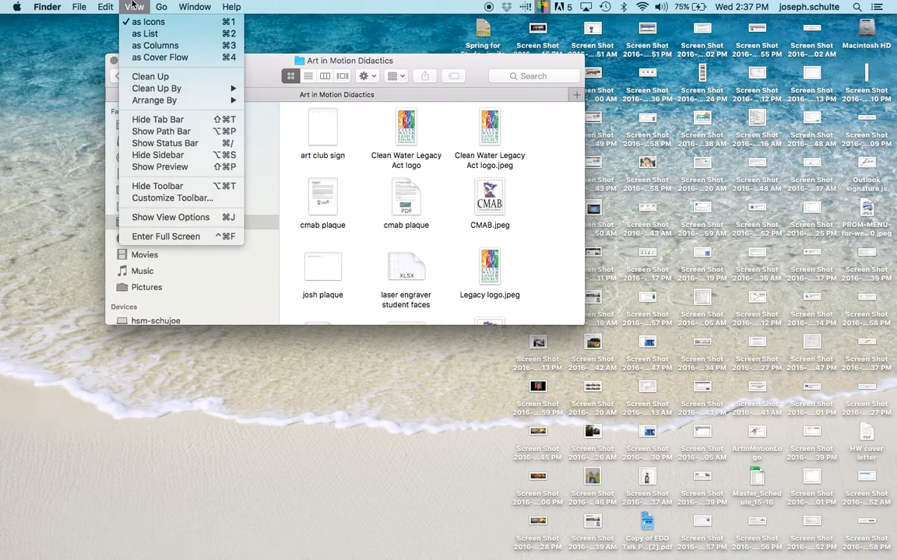
click(154, 133)
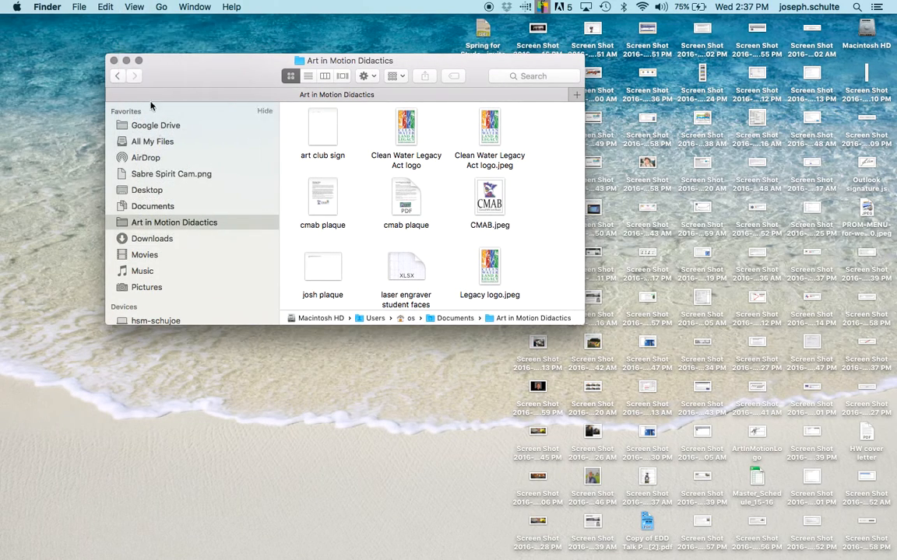
click(129, 9)
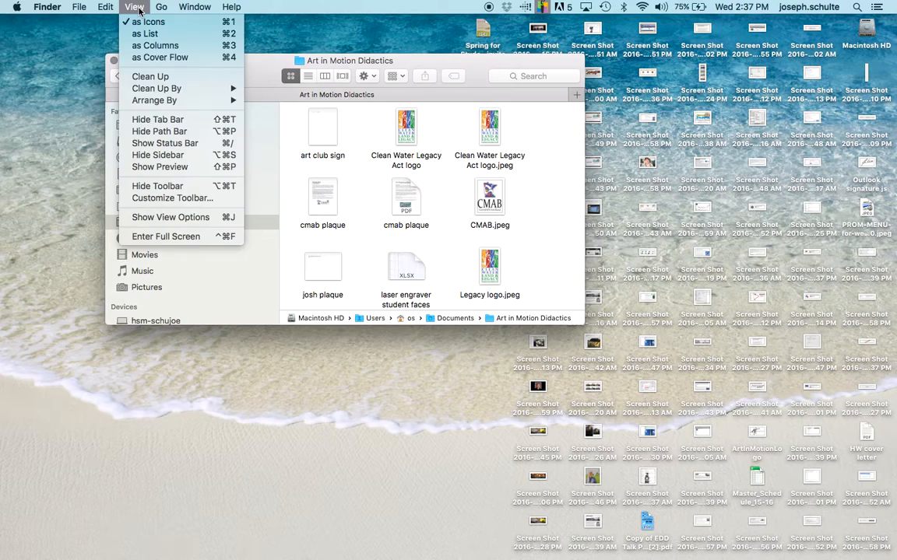
click(162, 144)
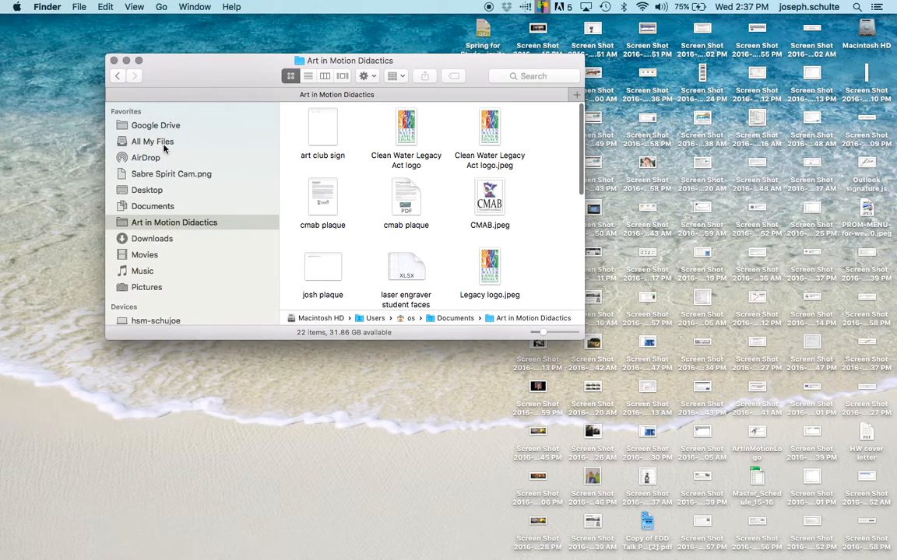
Show the preview pane, widen the window to make room for it and preview the Clean Water Legacy Act logo PNG
click(127, 8)
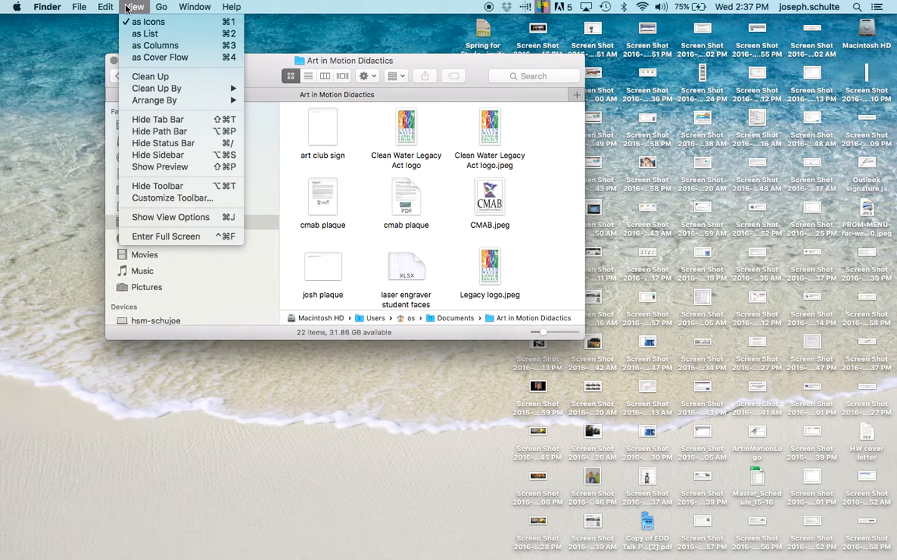
click(160, 167)
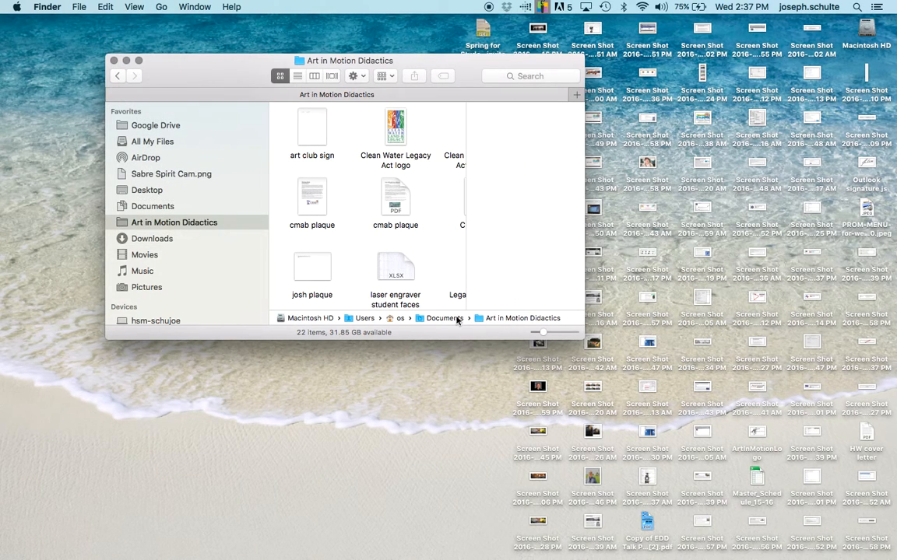
drag(583, 339, 818, 348)
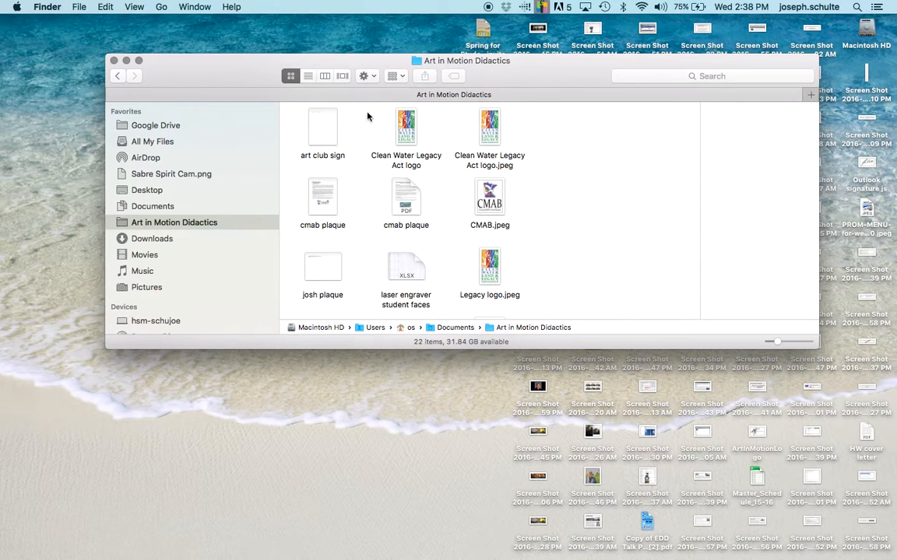
click(409, 134)
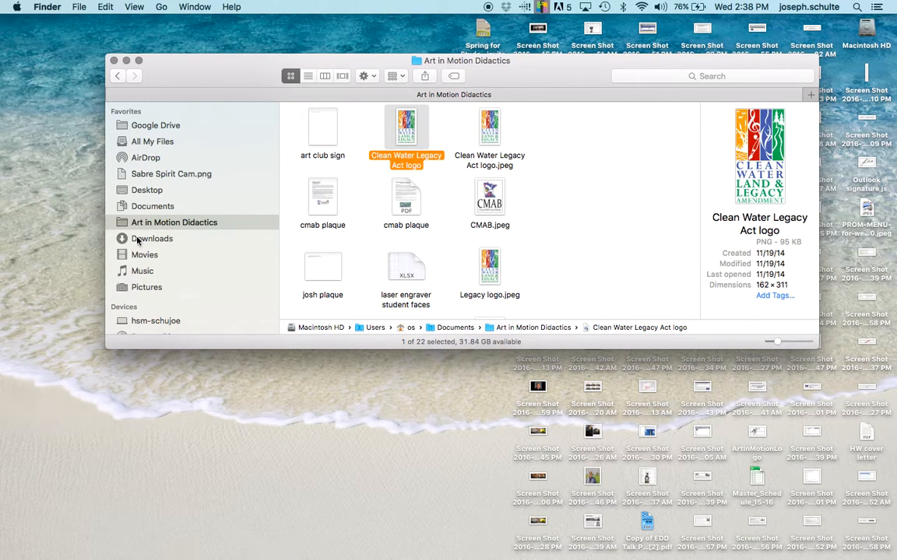
Open Macintosh HD from the devices in the sidebar
scroll(138, 240, down, 3)
scroll(139, 240, down, 2)
click(148, 275)
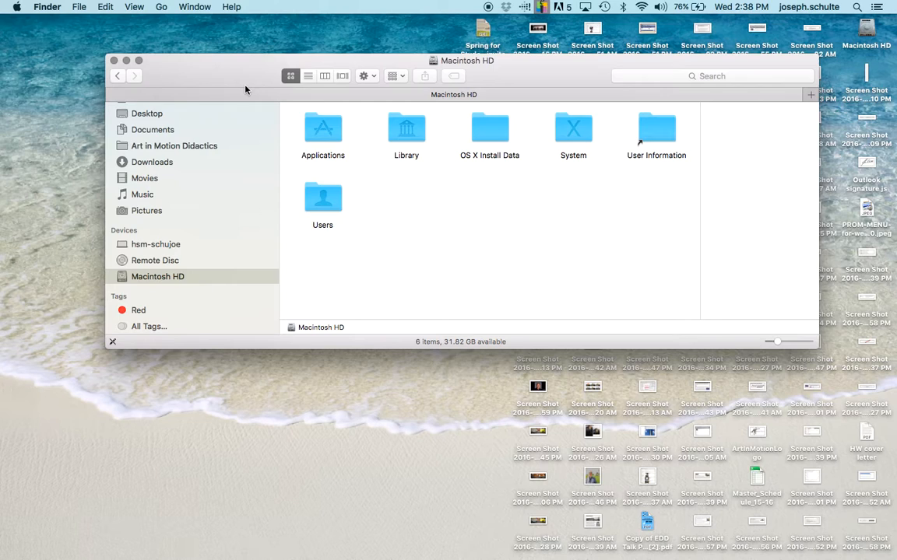
In the Macintosh HD view options, set text size 16, a tighter grid spacing and an icon size of 80 × 80
click(136, 7)
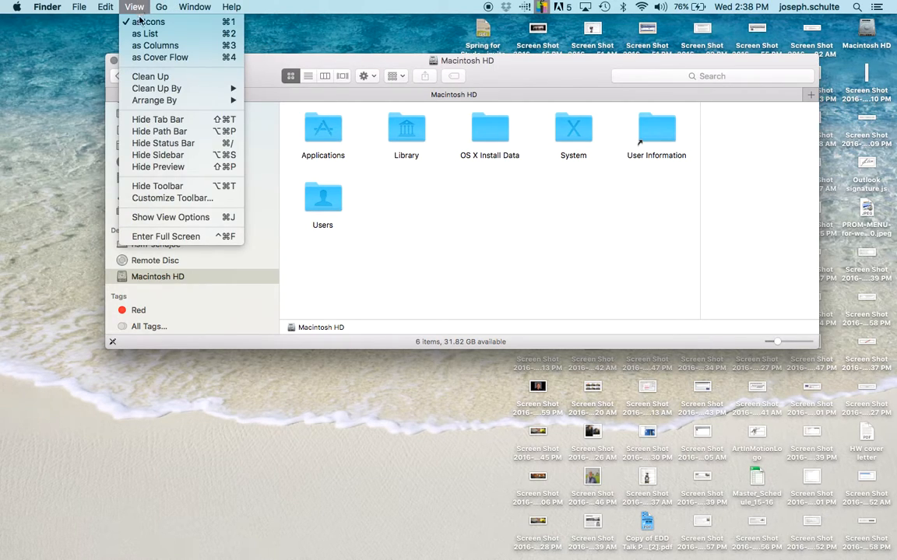
click(165, 221)
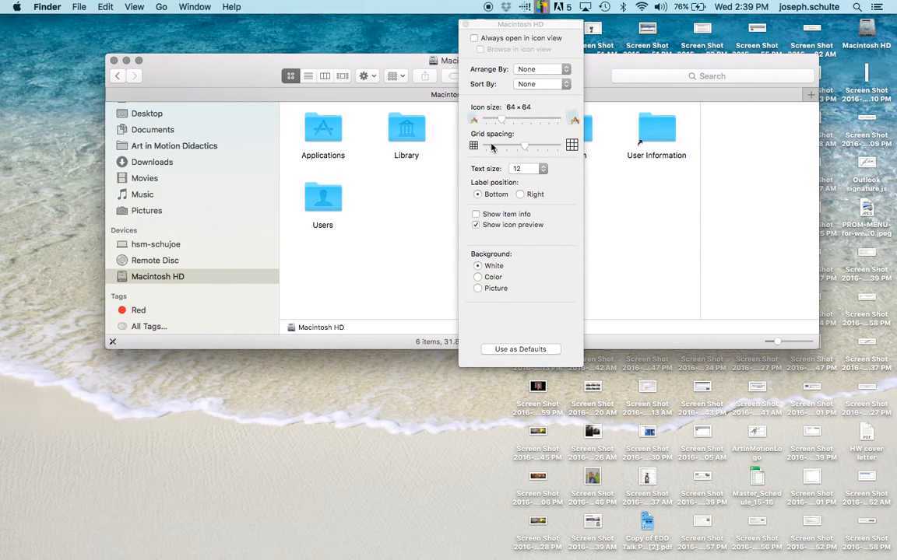
click(535, 169)
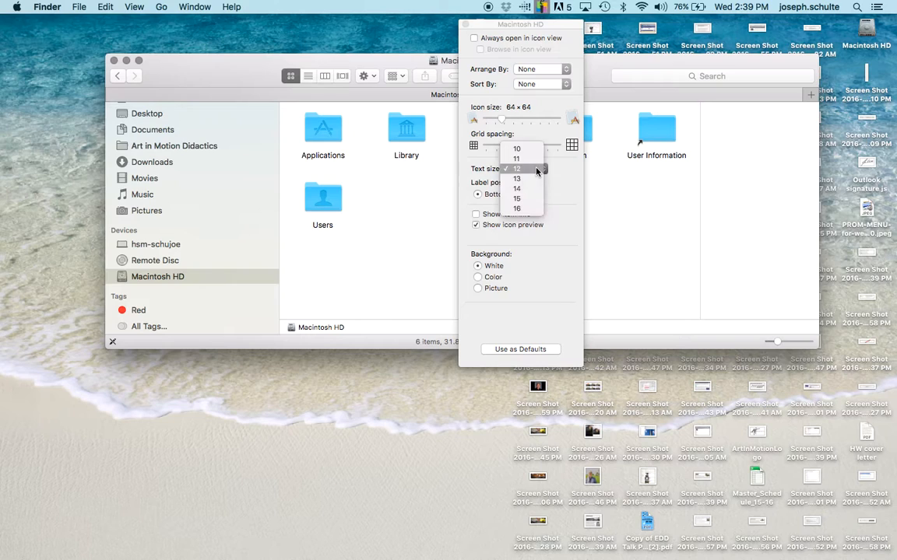
click(517, 201)
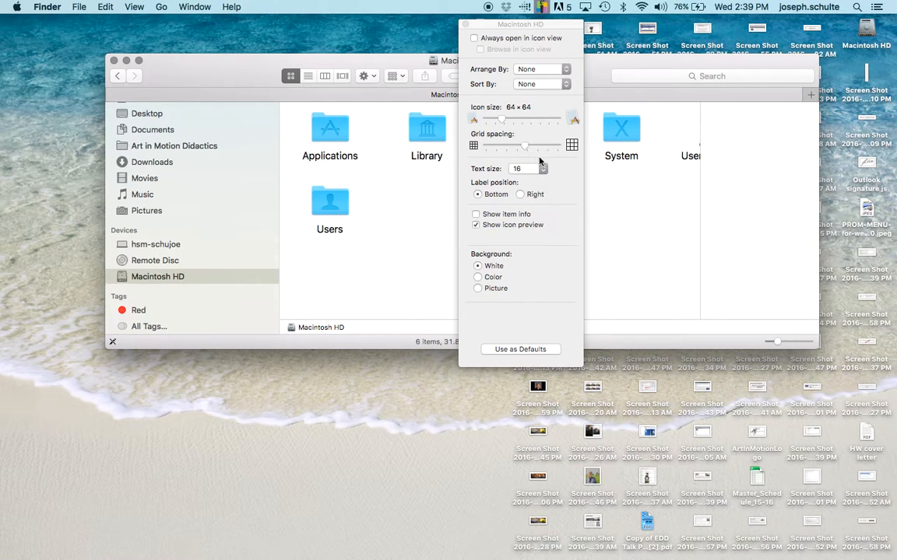
drag(525, 145, 490, 154)
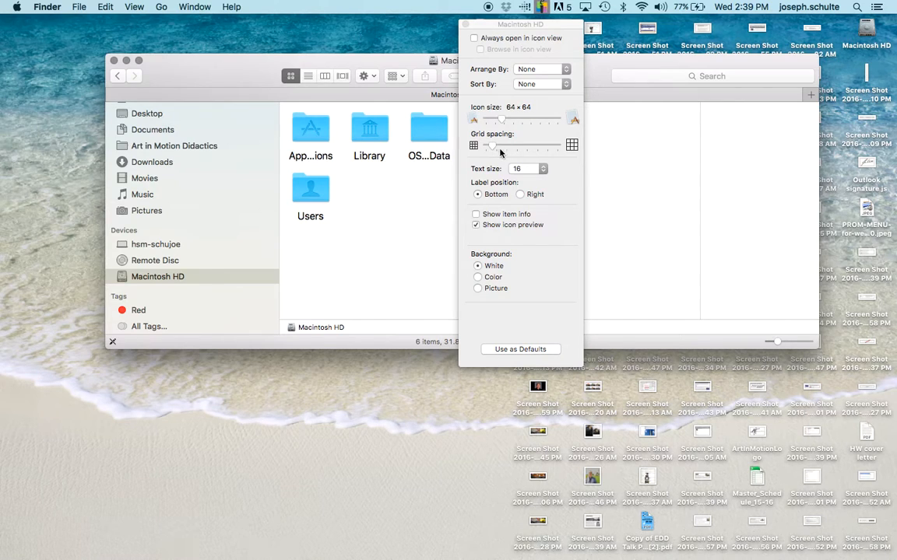
mouse_move(502, 119)
mouse_down()
mouse_move(529, 122)
mouse_move(509, 119)
mouse_up()
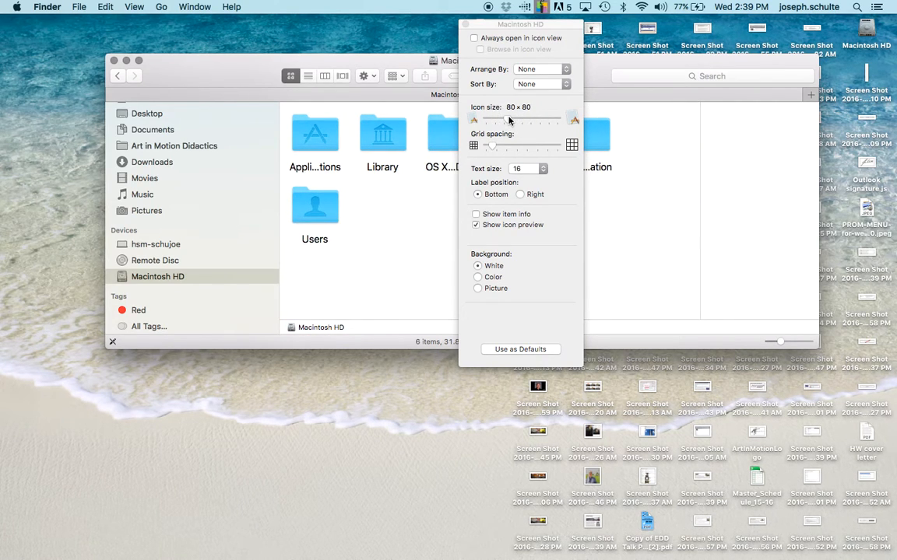
Change the Macintosh HD window background to a yellow color and close the view options
click(478, 278)
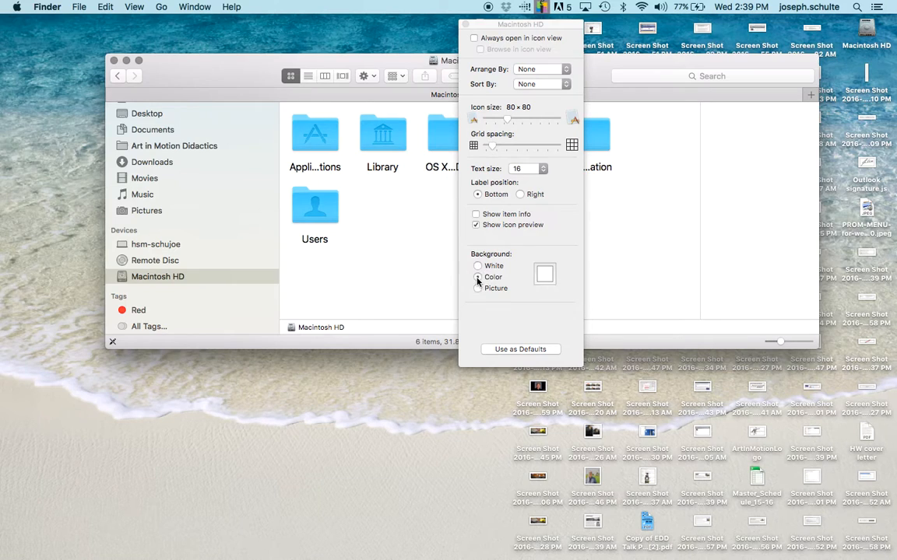
click(543, 274)
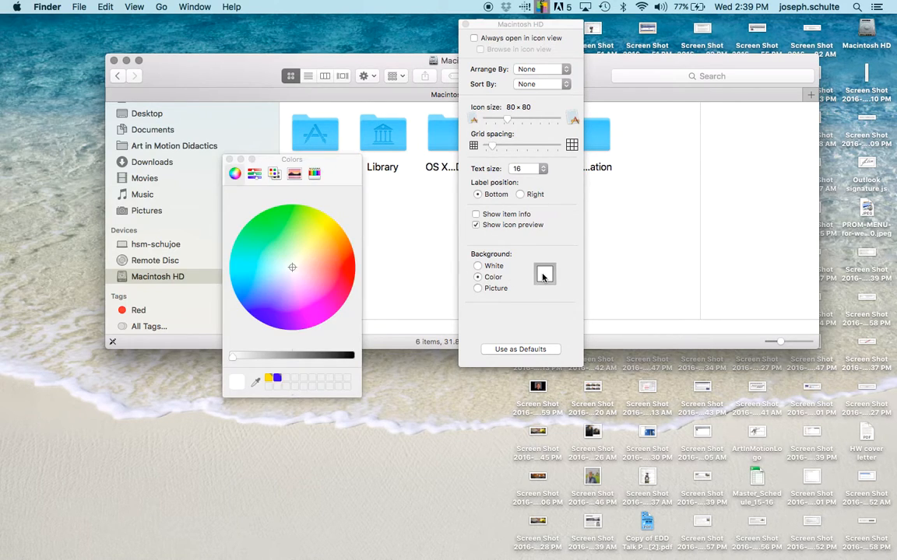
click(353, 277)
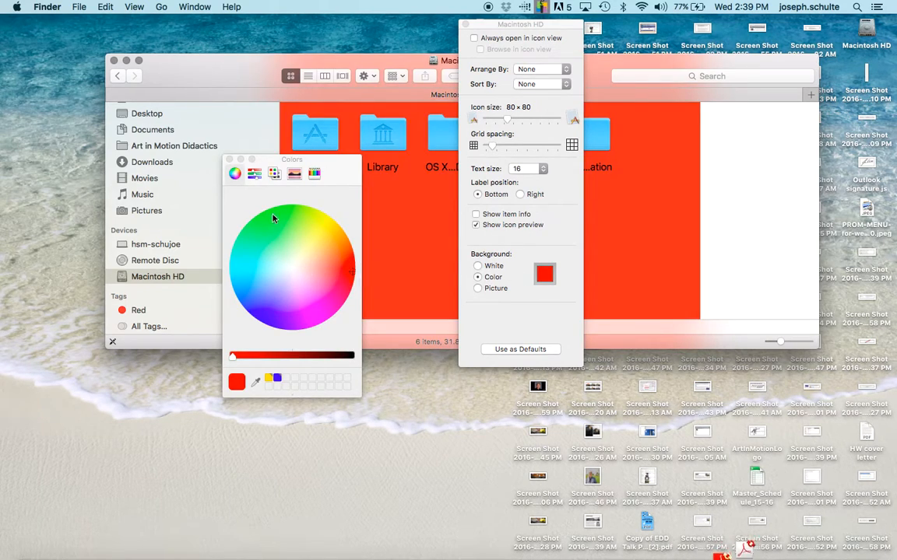
click(316, 224)
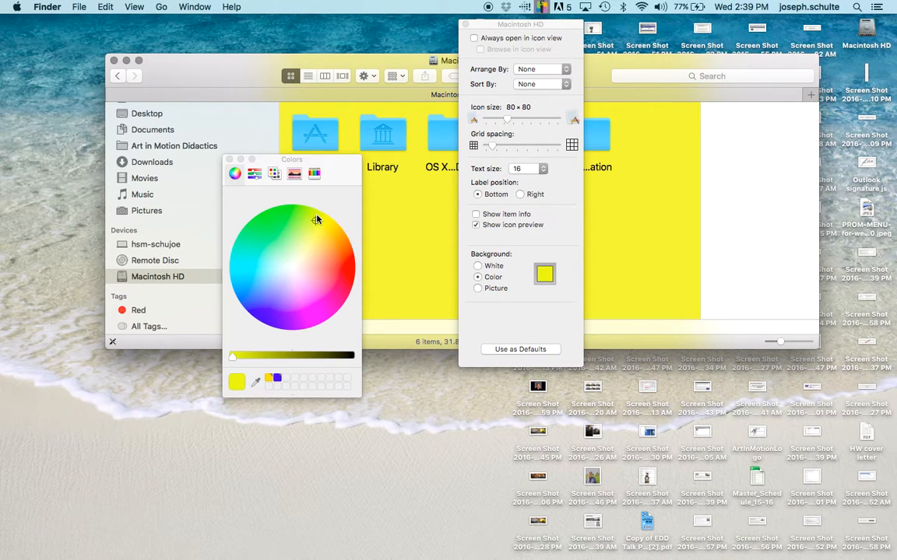
click(314, 219)
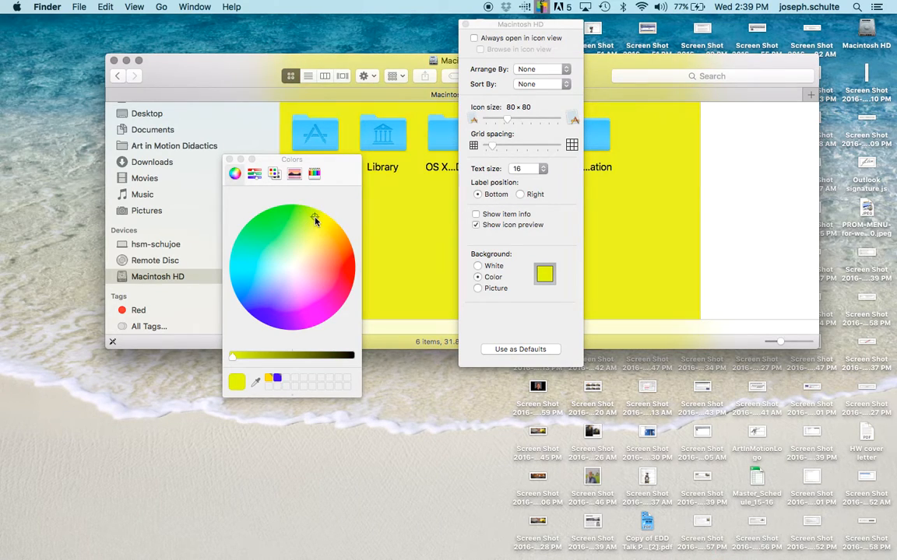
click(467, 22)
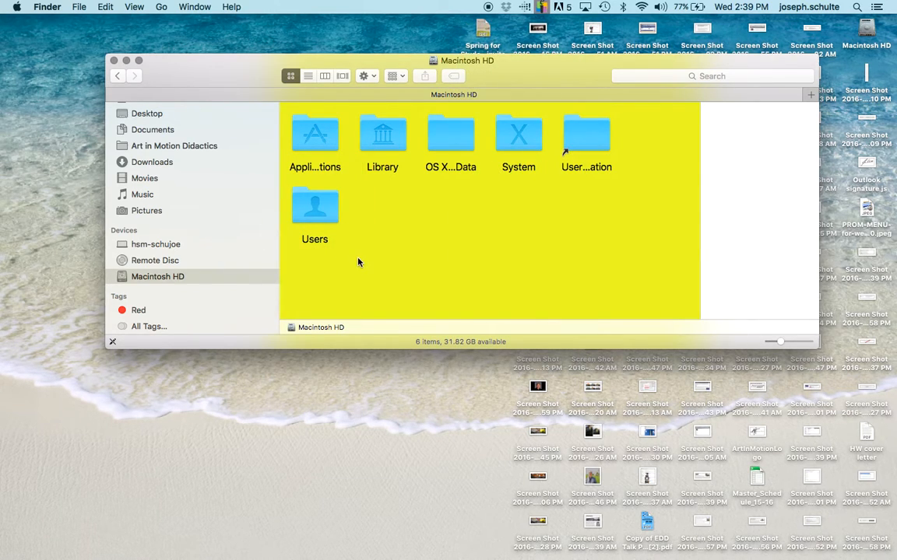
Move the window slightly aside and select the Library folder to preview its details
drag(216, 74, 175, 70)
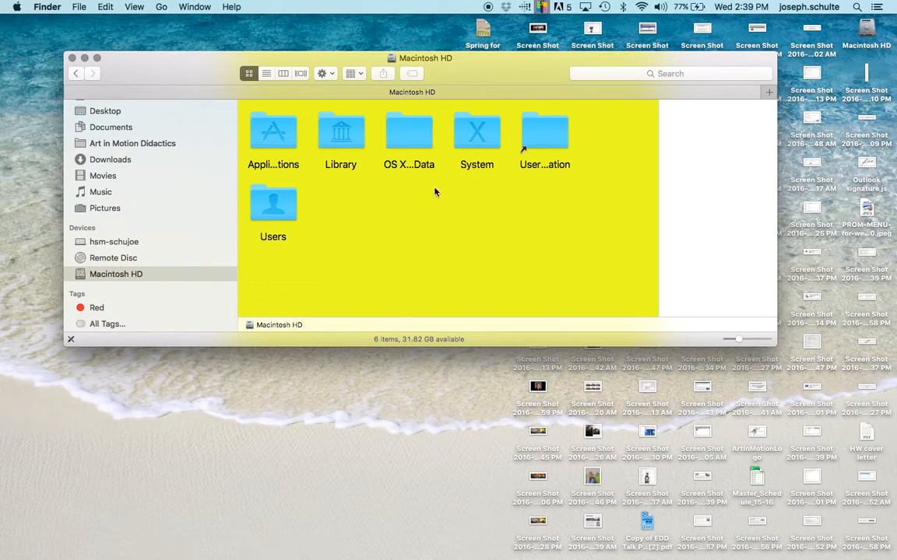
scroll(106, 151, up, 2)
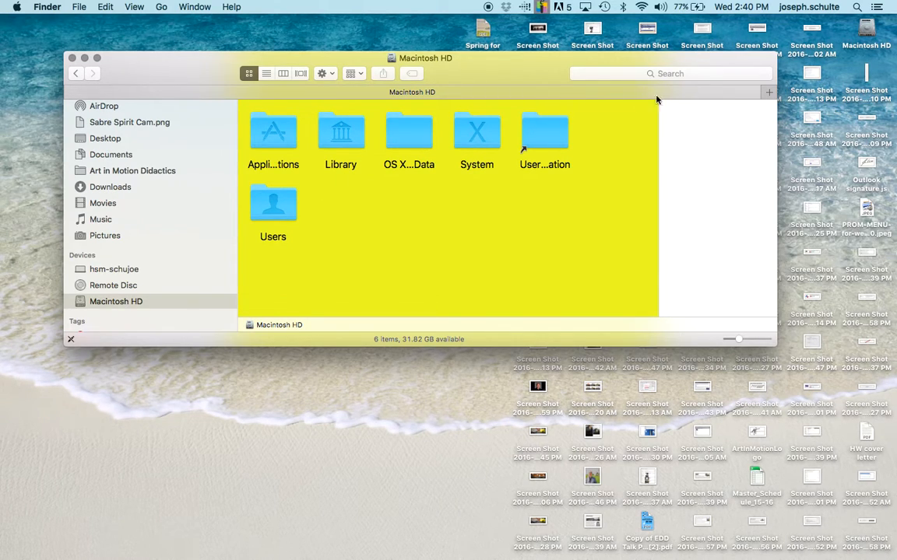
click(328, 124)
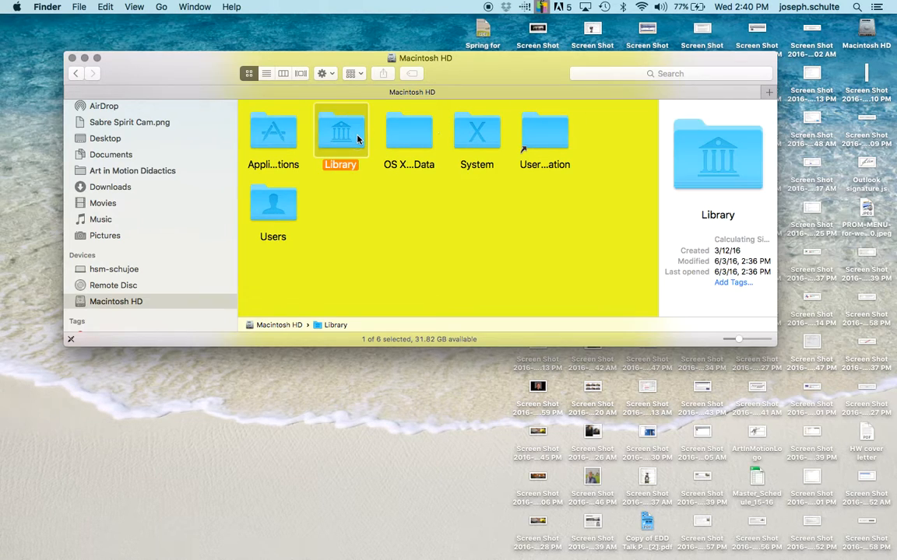